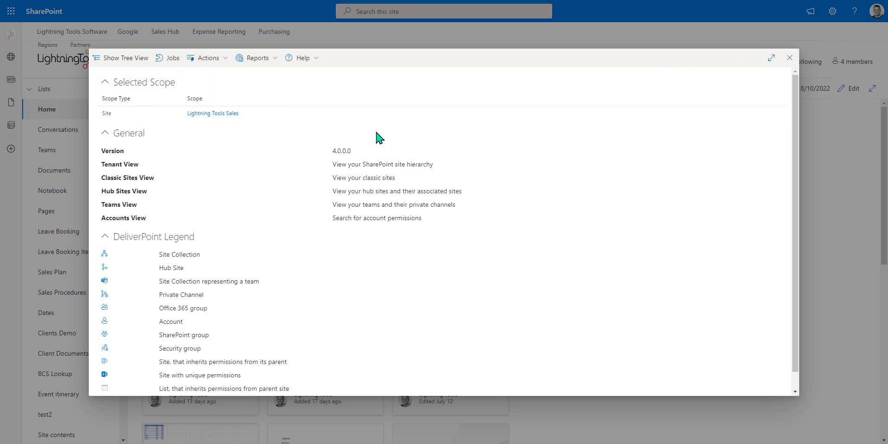
- Show the tree view, widen its pane to make the site names readable, and switch it to Teams View
click(128, 59)
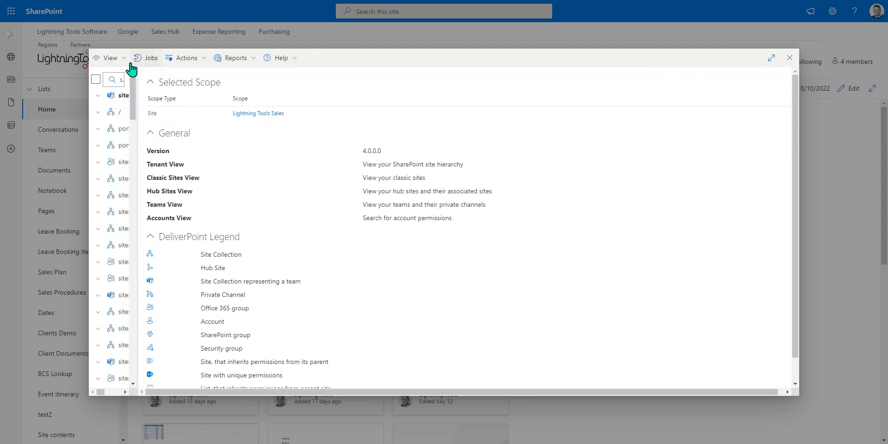
drag(152, 119, 229, 115)
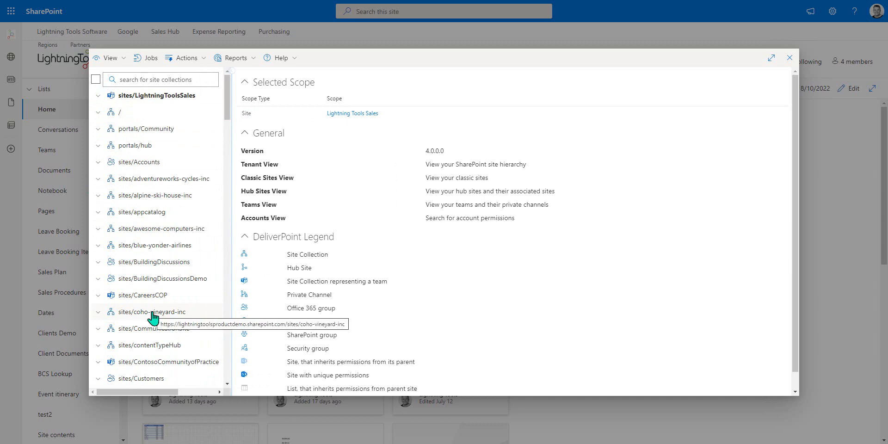
click(112, 58)
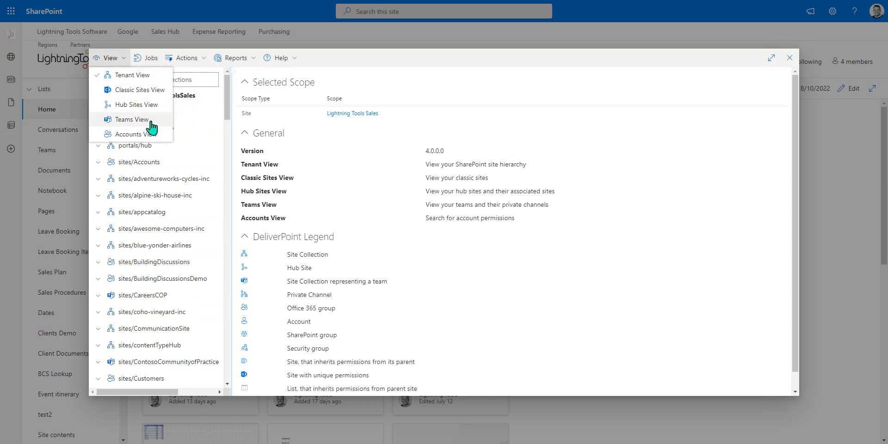
click(132, 120)
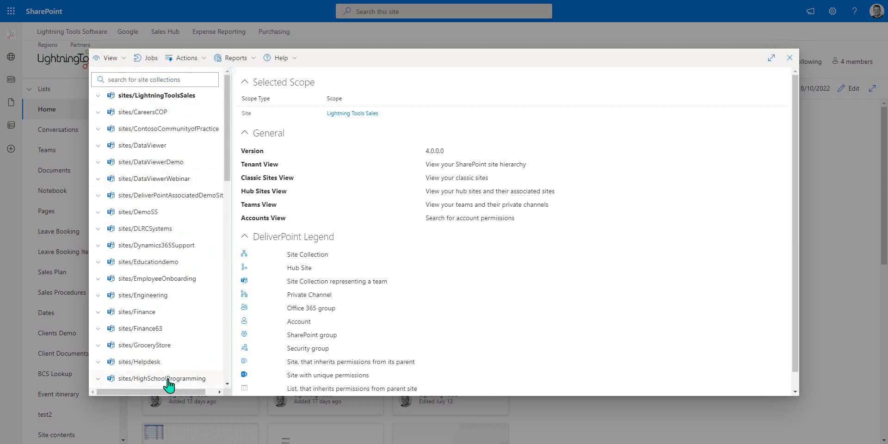
- Switch the tree to Accounts View, search for users matching "dem" and select Demo User4
click(116, 58)
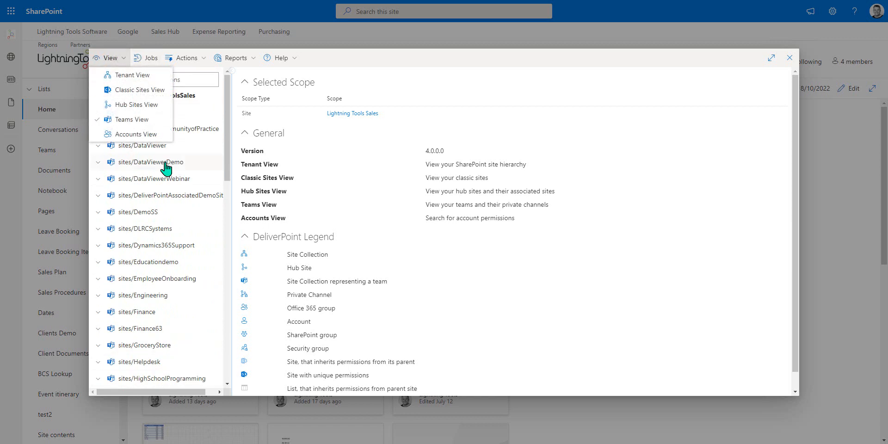
click(148, 134)
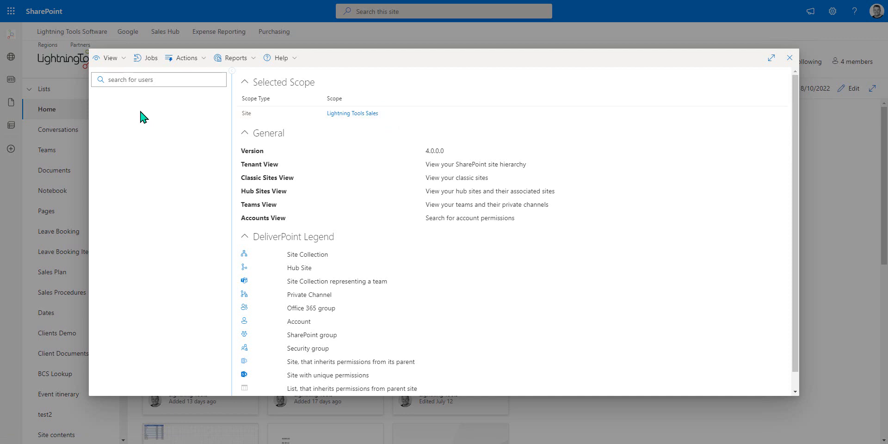
click(160, 82)
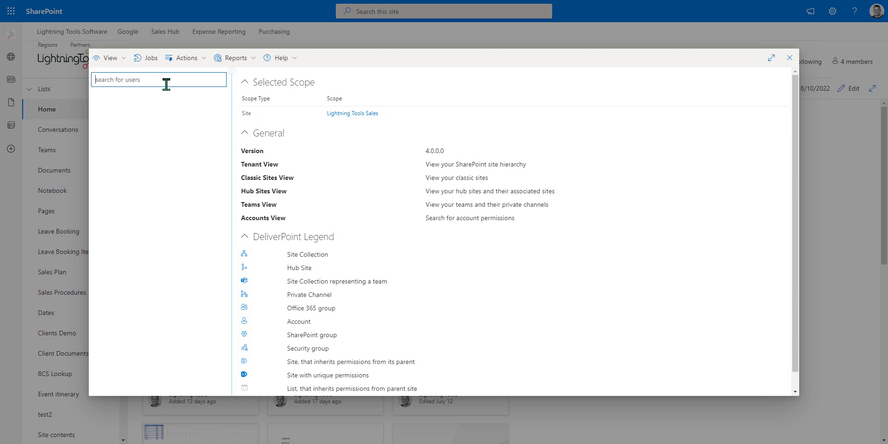
text(dem ouser)
key(BackSpace)
key(BackSpace)
key(BackSpace)
key(BackSpace)
key(BackSpace)
key(BackSpace)
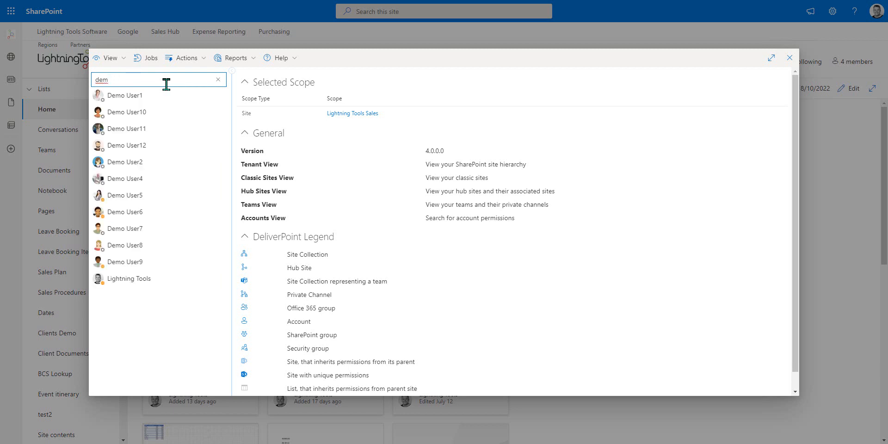
click(125, 179)
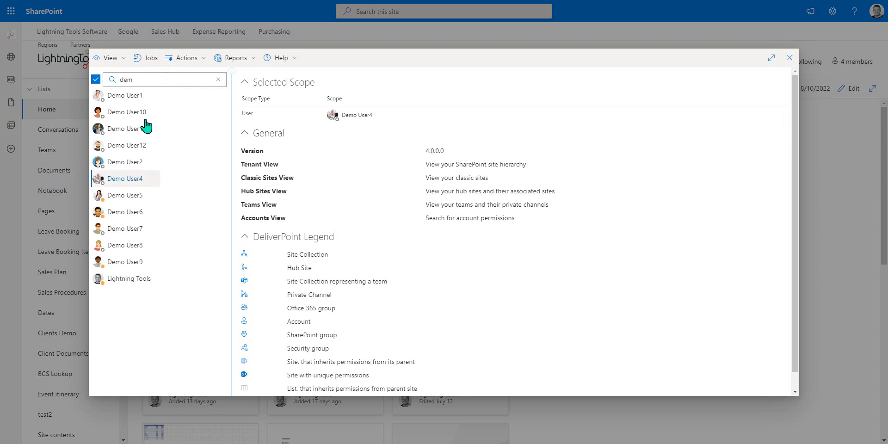
- Run the Unique Permissions report for Demo User4 and expand its Account Membership section
click(253, 59)
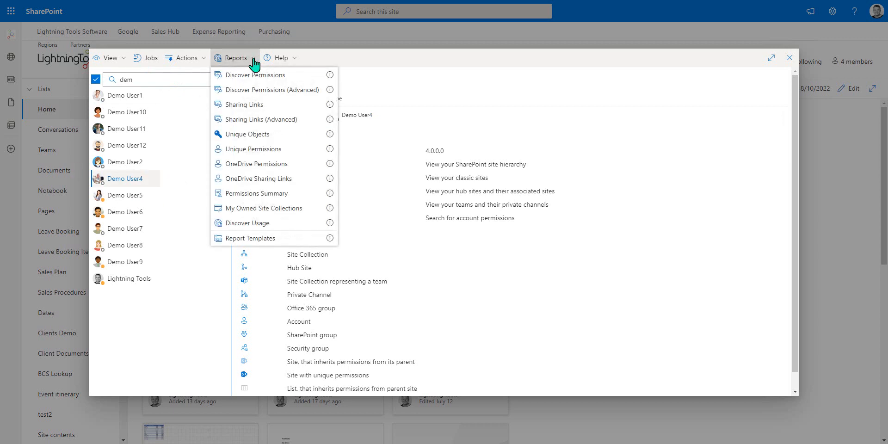
click(279, 152)
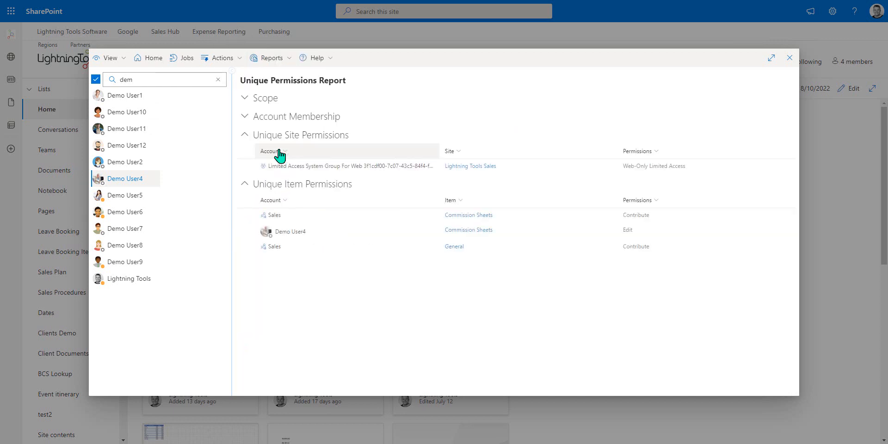
click(247, 116)
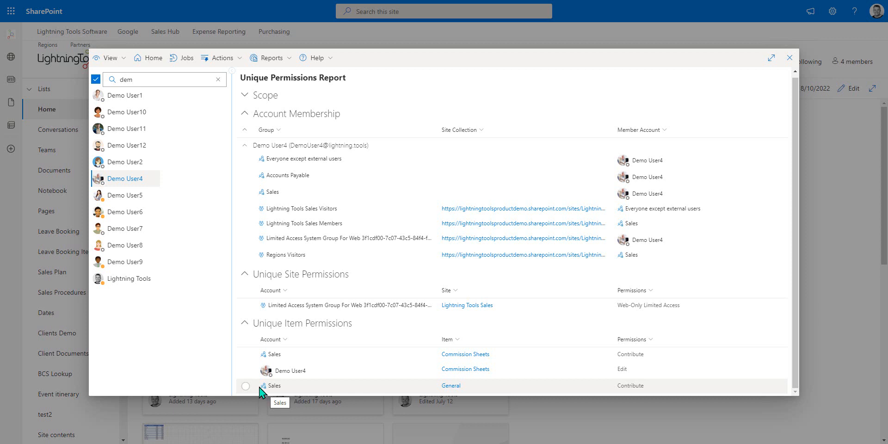
- Select Demo User4's Edit permission on Commission Sheets and open the Delete Permissions operation for it
click(246, 370)
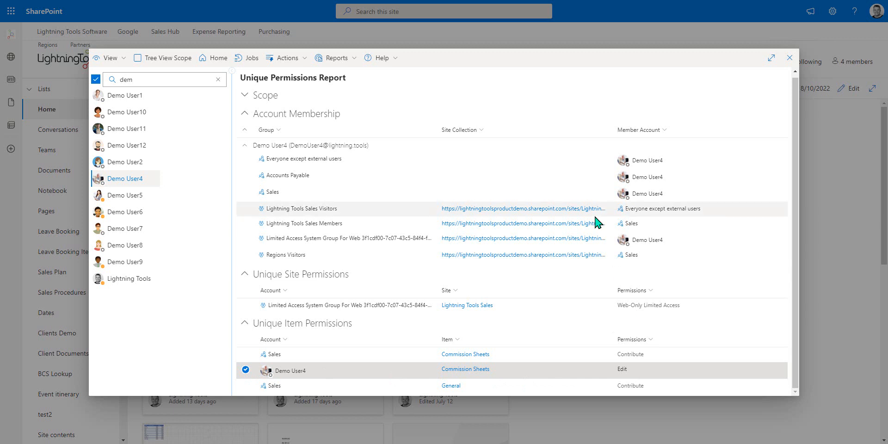
click(293, 58)
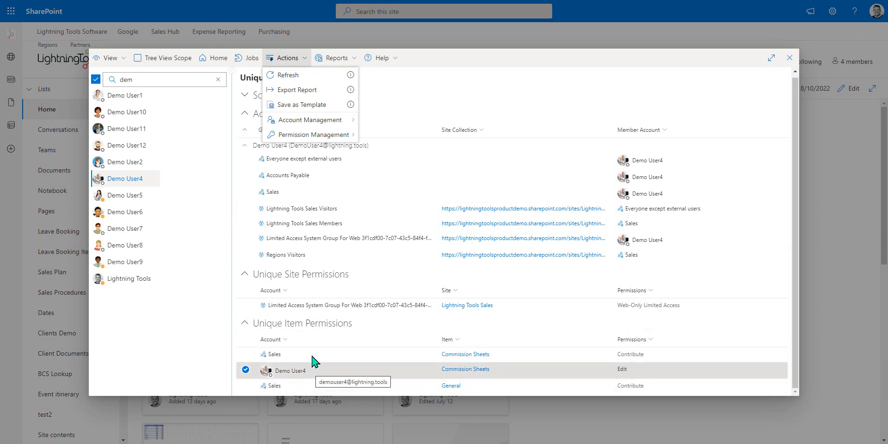
mouse_move(312, 122)
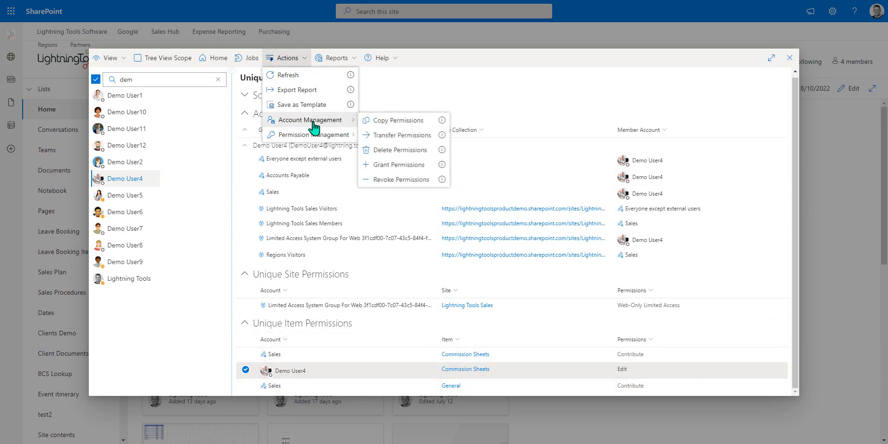
click(399, 153)
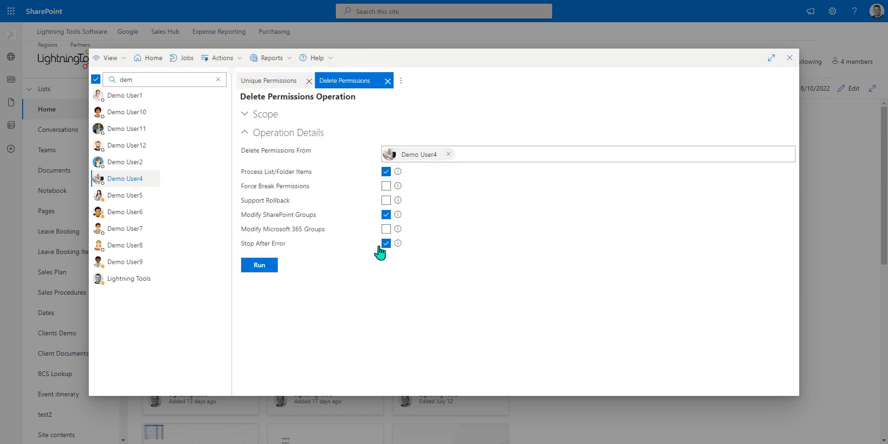
- Disable Modify SharePoint Groups, enable Support Rollback and run the permission deletion for Demo User4
click(386, 215)
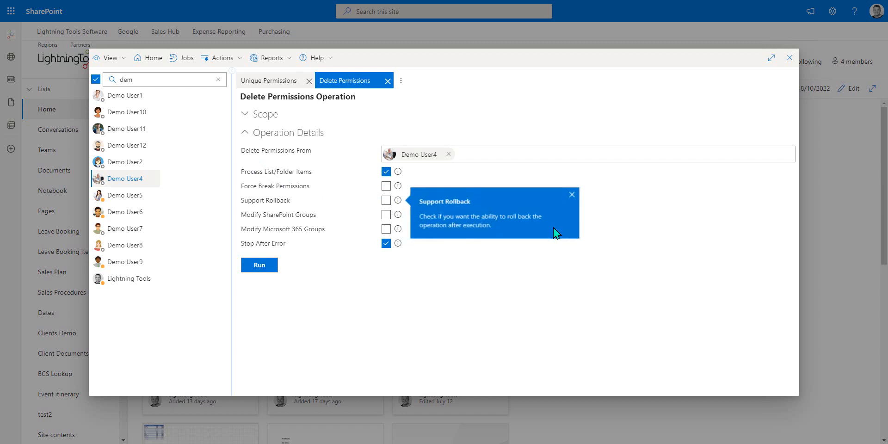
click(386, 200)
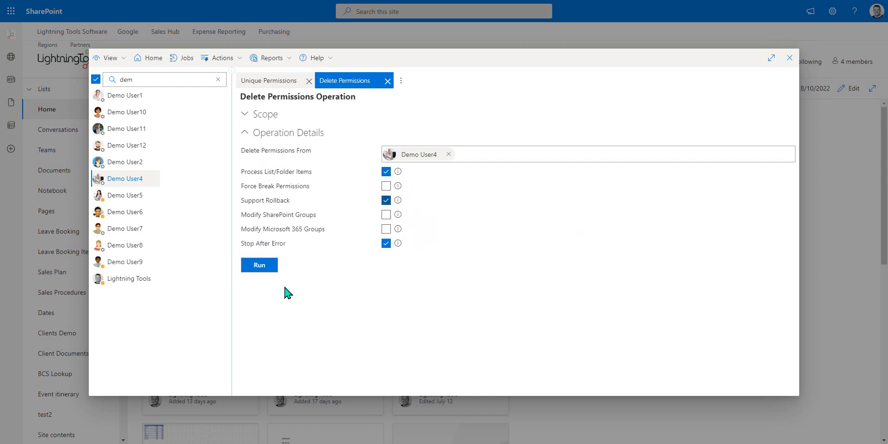
click(266, 271)
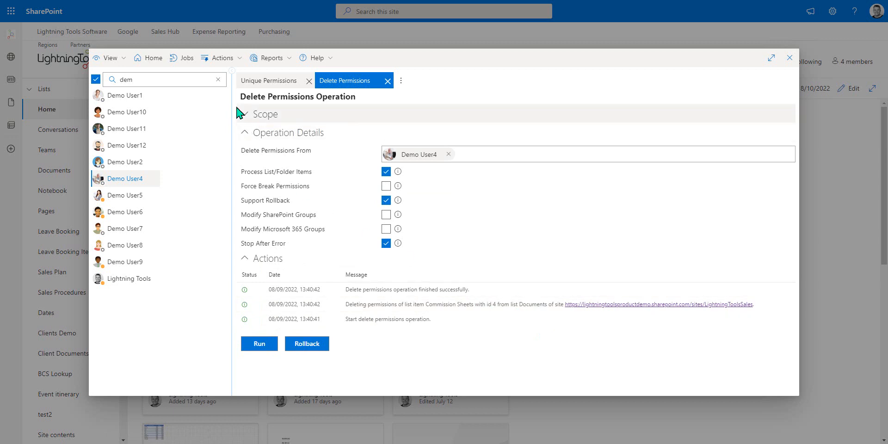
- Refresh Demo User4's Unique Permissions report and close the finished Delete Permissions operation
click(256, 82)
click(285, 58)
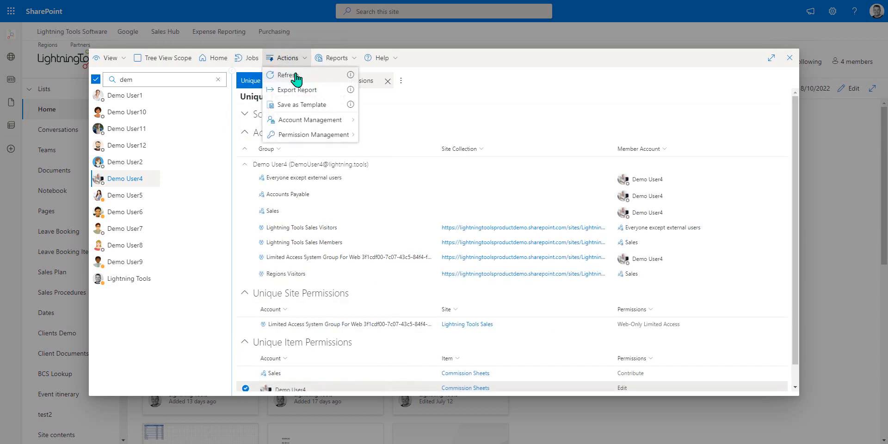
click(296, 79)
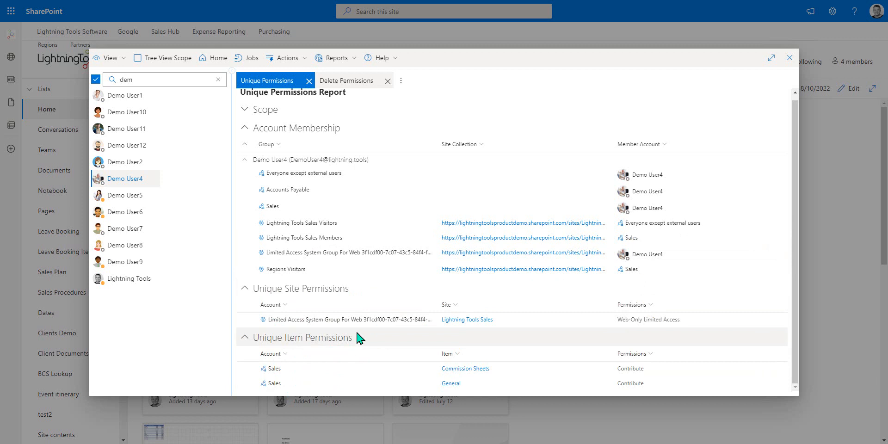
scroll(318, 232, up, 1)
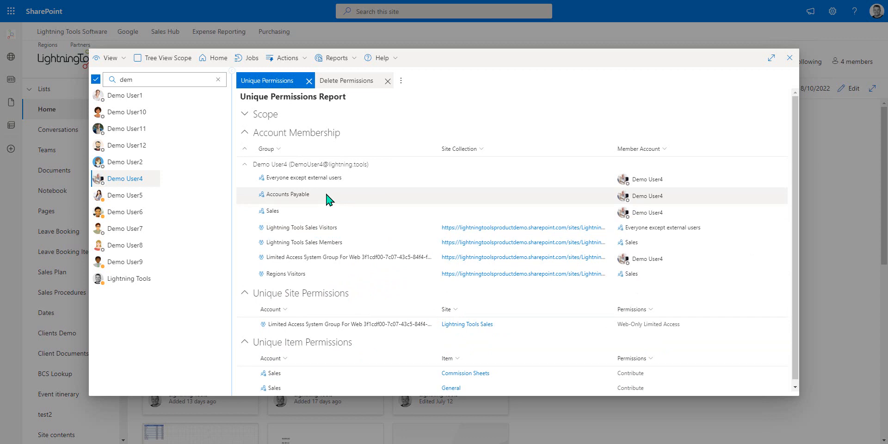
click(388, 81)
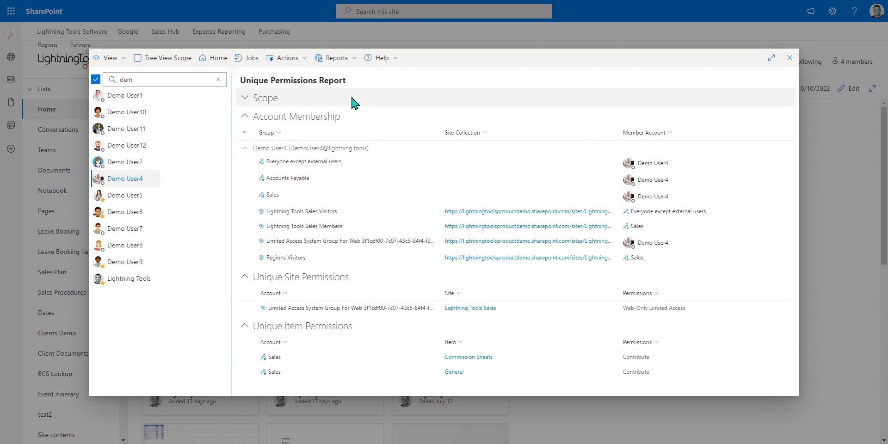
- Switch the tree to Tenant View and select both sites/LightningToolsSales and the root site collection
click(110, 59)
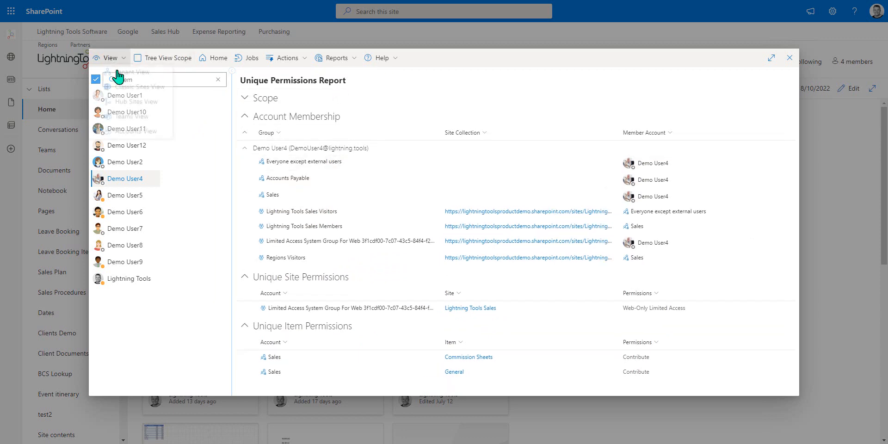
click(122, 78)
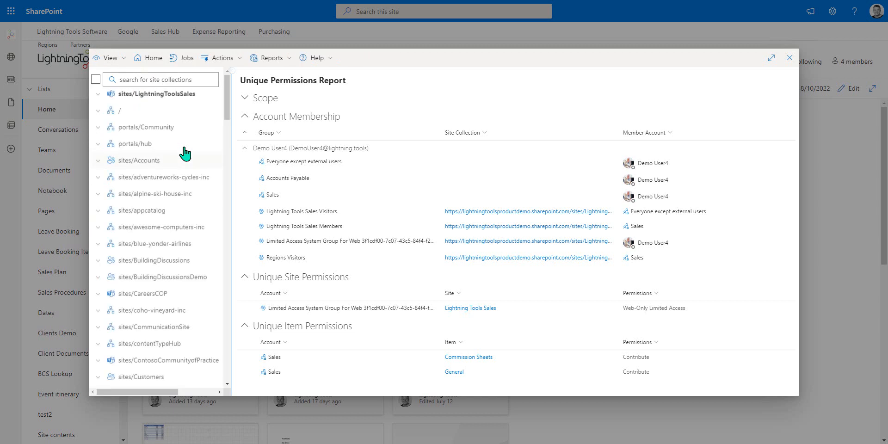
click(160, 101)
click(159, 116)
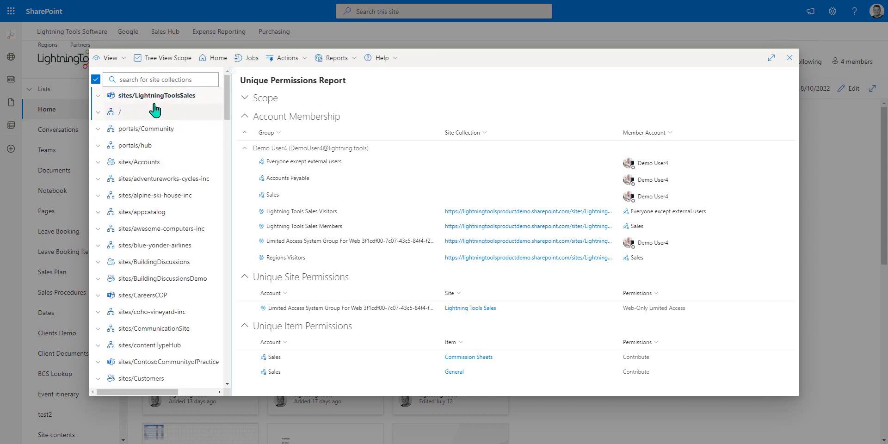
- Generate a Unique Permissions report on the selected sites with Demo User4 as target account, and expand its Scope section
click(346, 59)
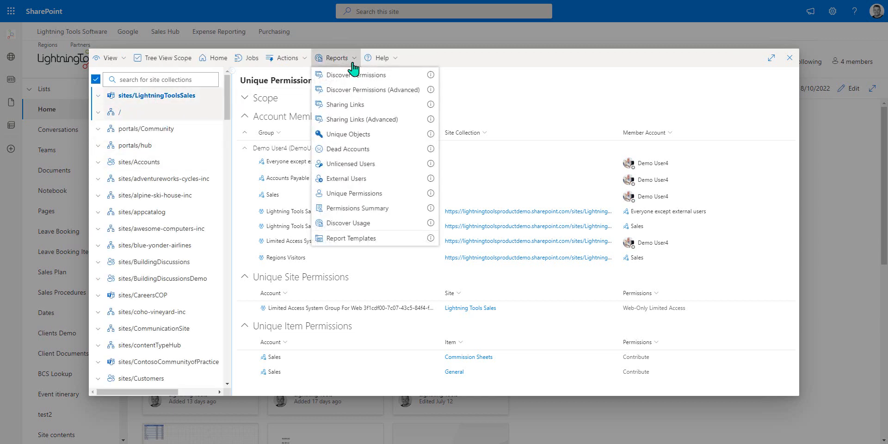
click(366, 195)
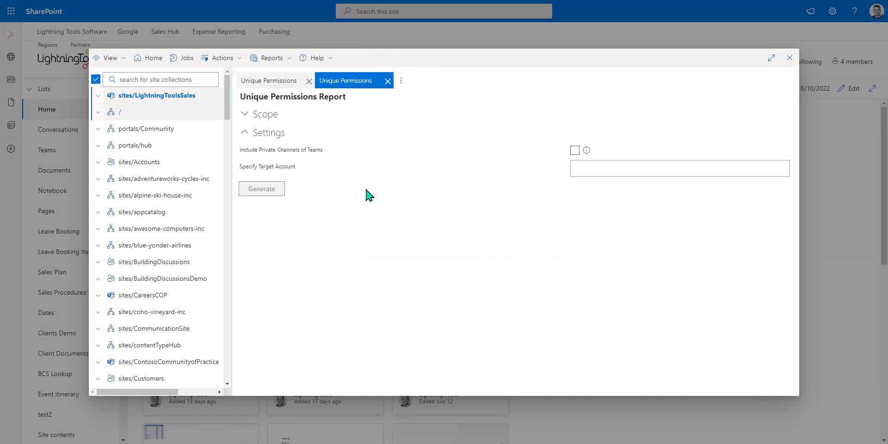
click(661, 166)
text(demo user4)
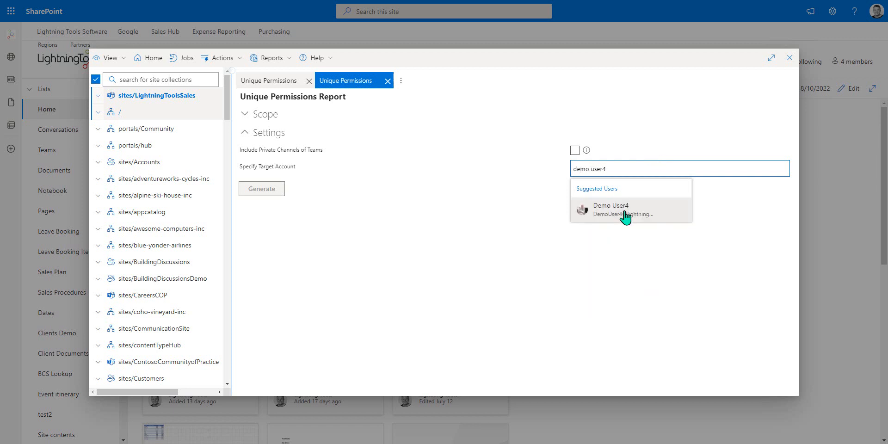
click(625, 214)
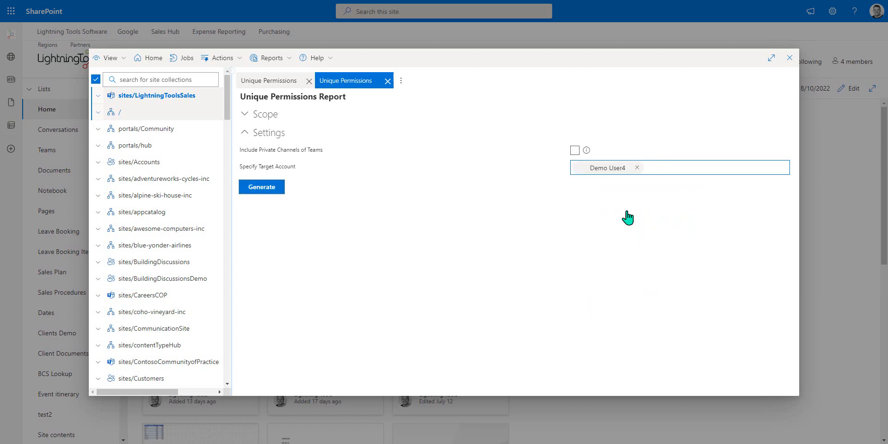
click(260, 189)
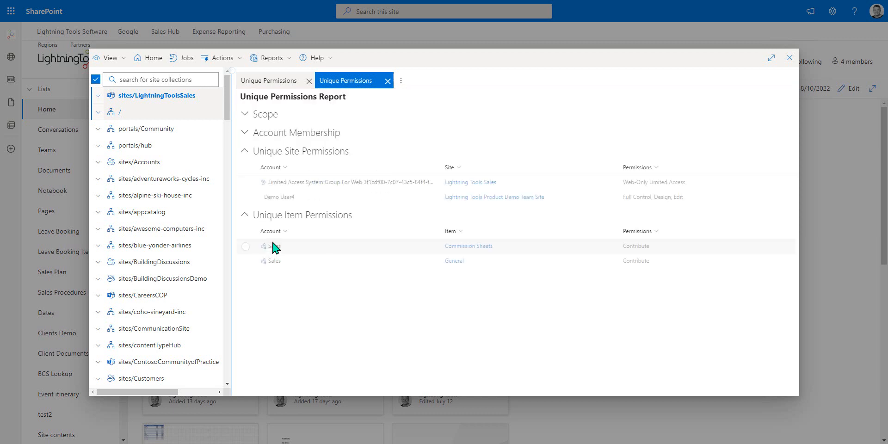
click(249, 117)
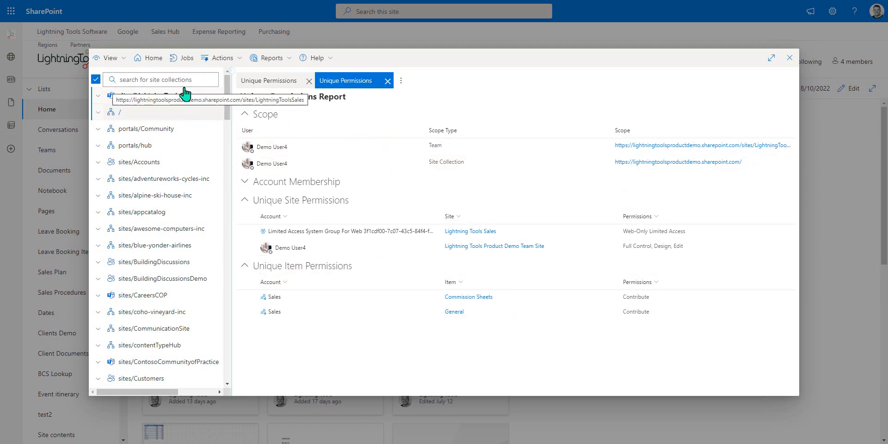
- Switch the tree back to Accounts View and replace the user search with another user's first name
click(111, 58)
click(139, 134)
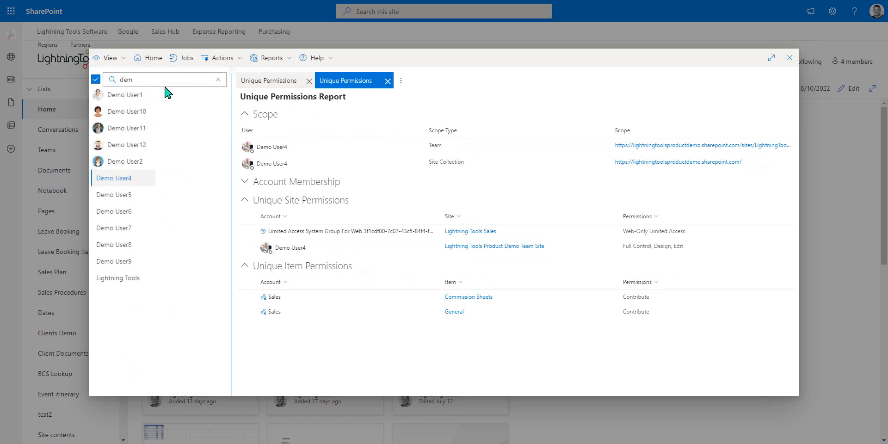
click(166, 79)
text(dem)
key(BackSpace)
key(BackSpace)
key(BackSpace)
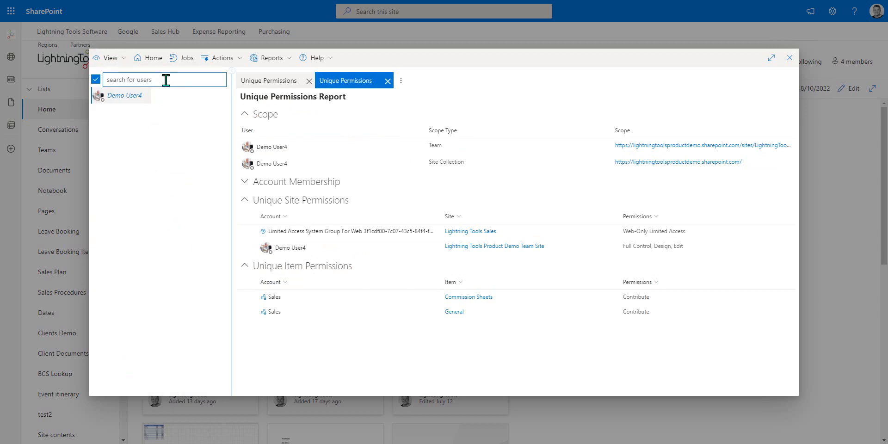
text(sandy)
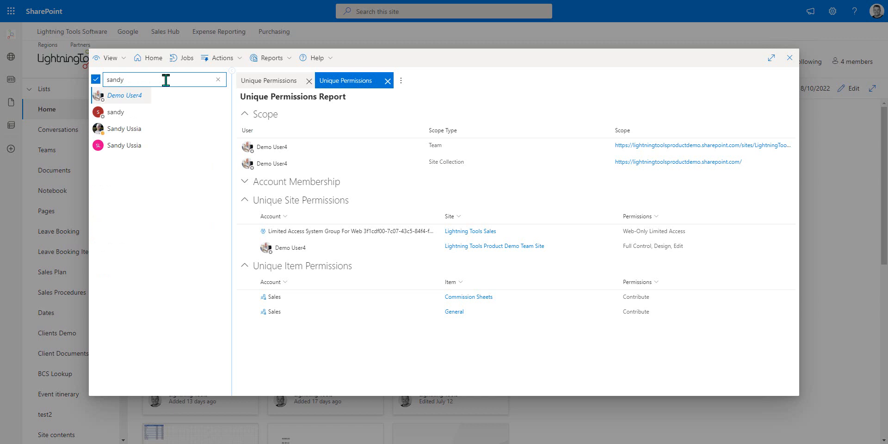
- Select only the found account that has a profile photo, deselecting Demo User4, and generate its OneDrive Permissions report
click(137, 132)
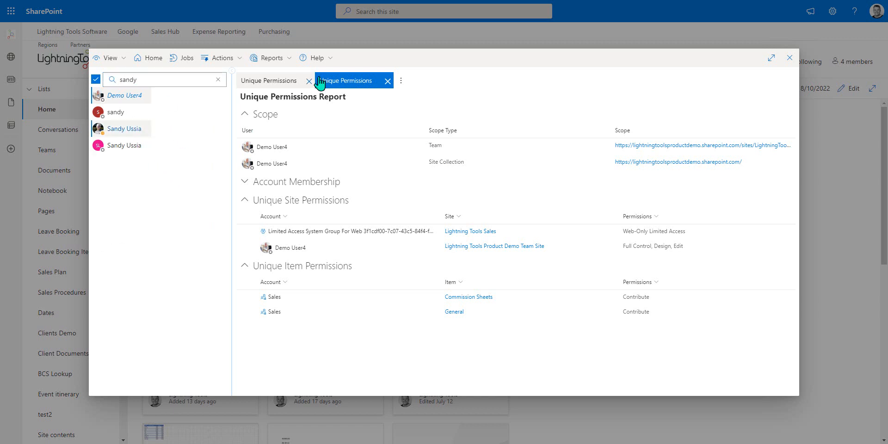
click(273, 59)
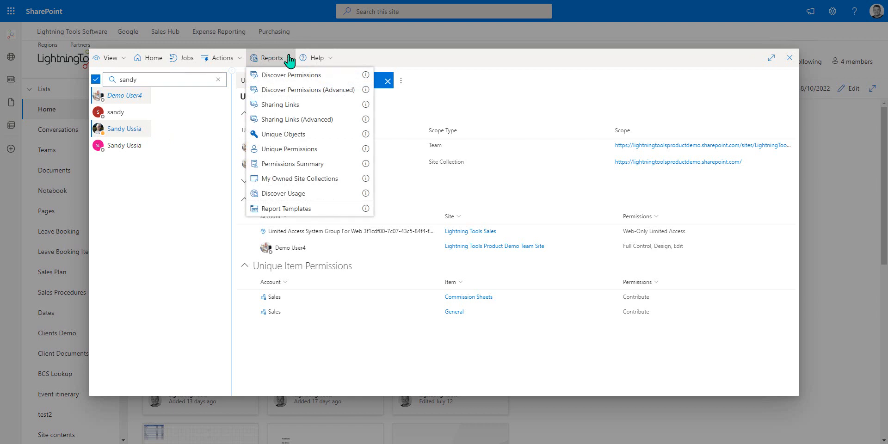
click(134, 99)
click(277, 59)
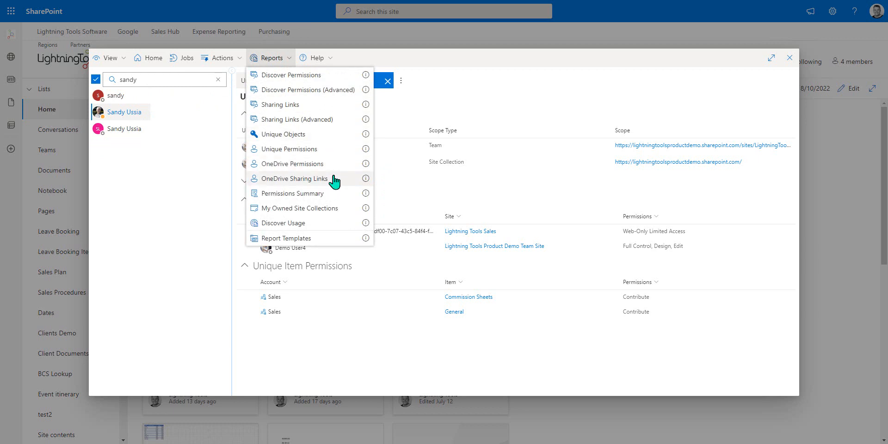
click(323, 164)
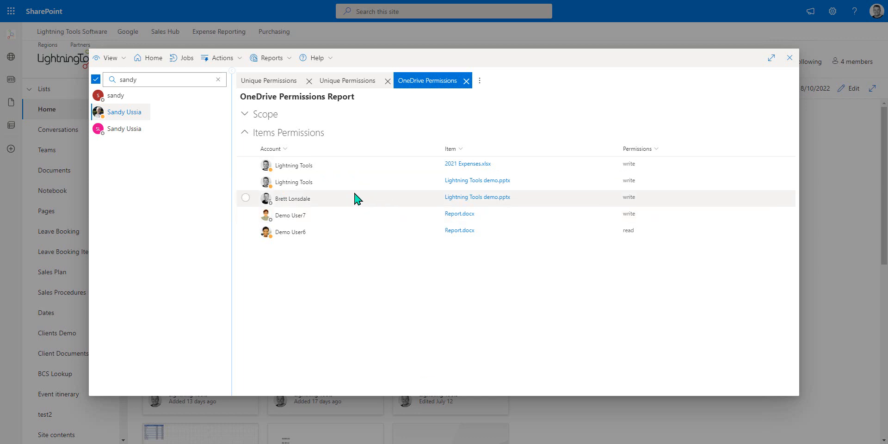
- Generate the same account's OneDrive Sharing Links report and select the Lightning Tools demo.pptx sharing link
click(269, 58)
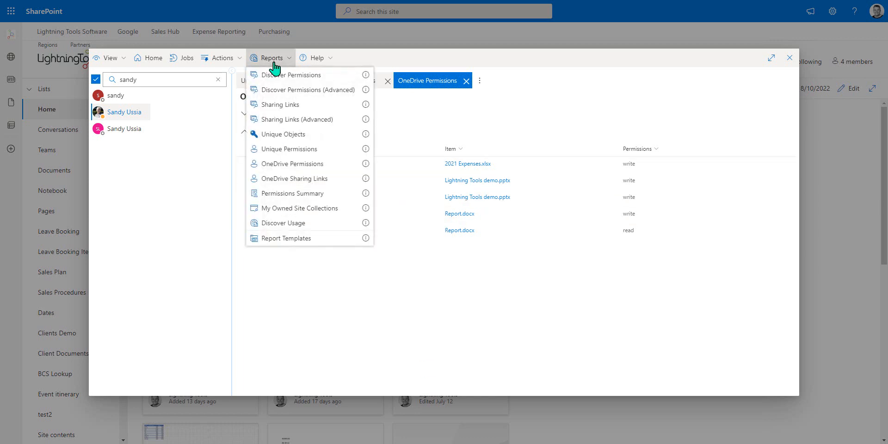
click(320, 180)
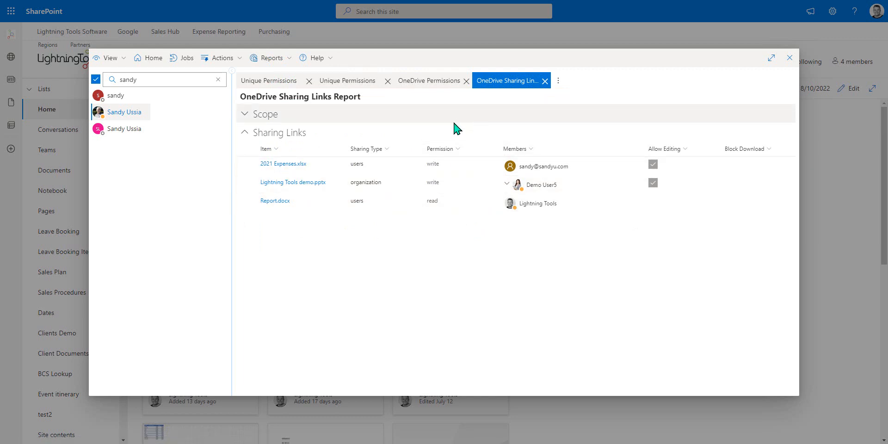
click(245, 182)
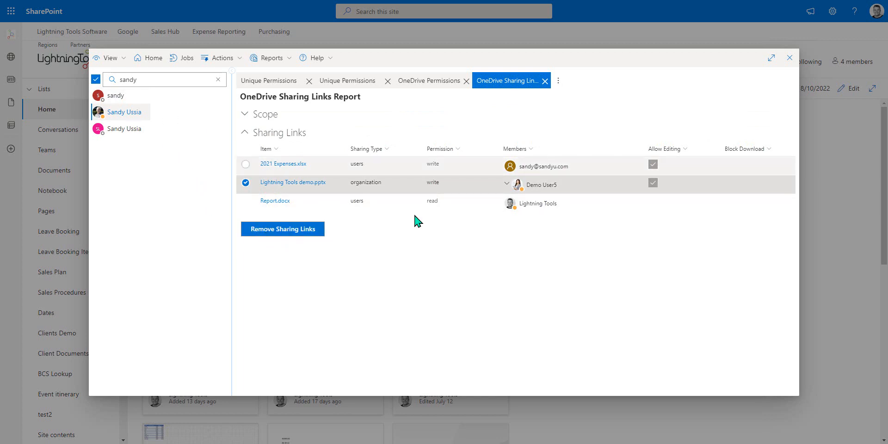
- Close the OneDrive Sharing Links report, the OneDrive Permissions report and Demo User4's two-site Unique Permissions report
click(545, 80)
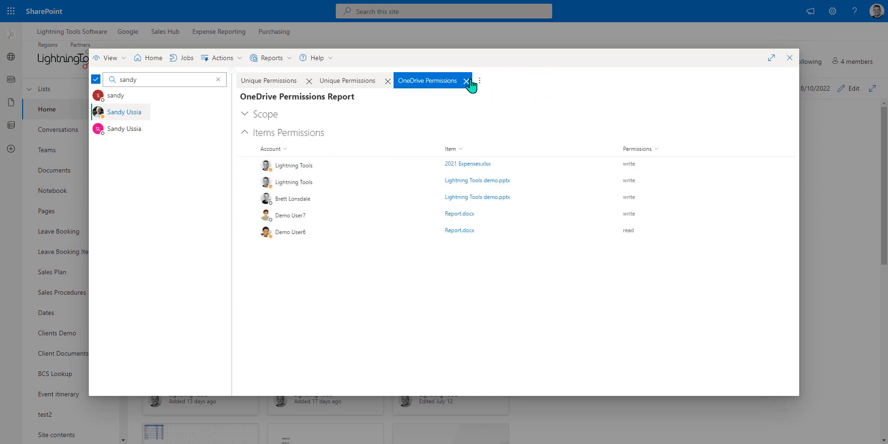
click(466, 81)
click(388, 81)
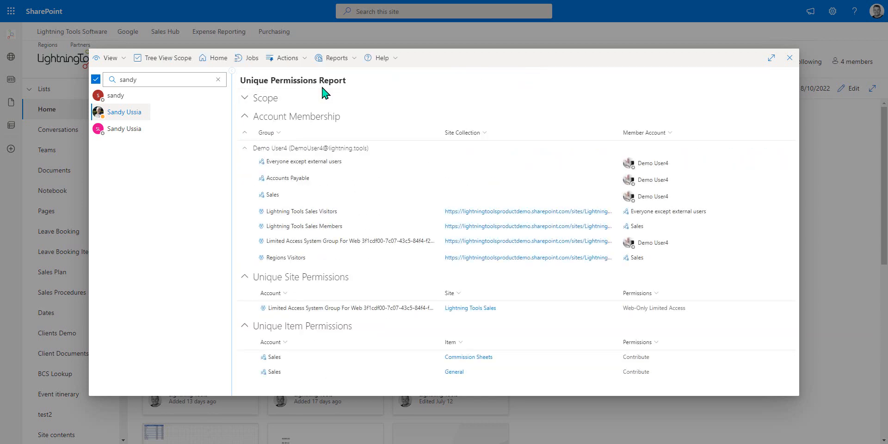
click(134, 117)
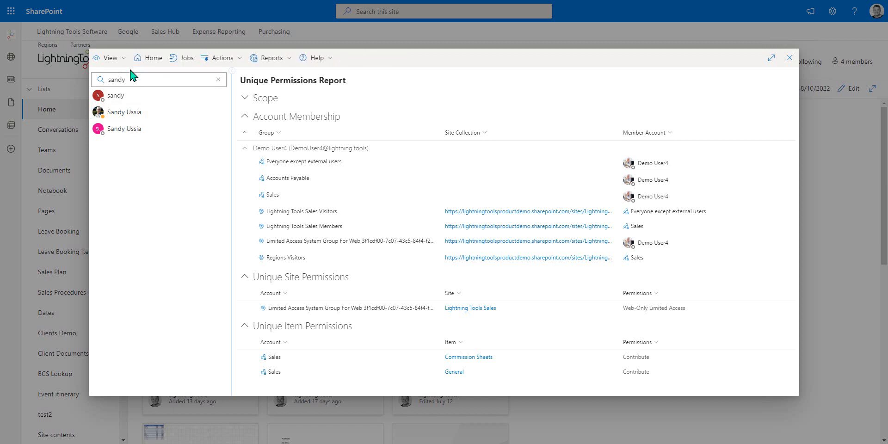
click(270, 60)
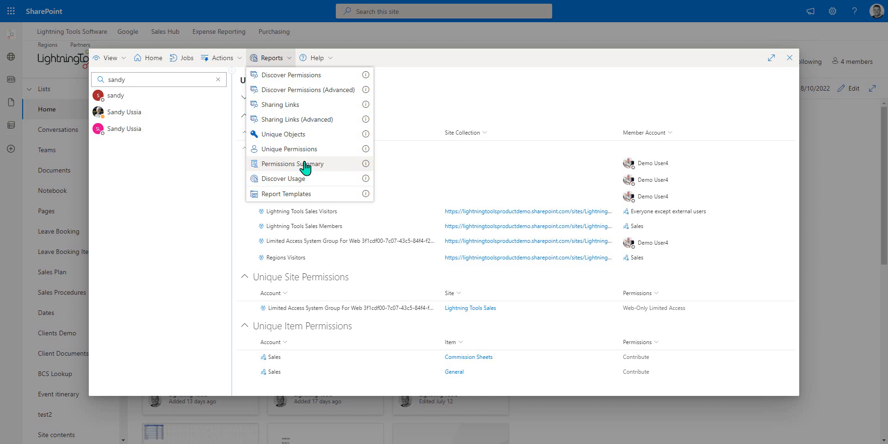
click(115, 58)
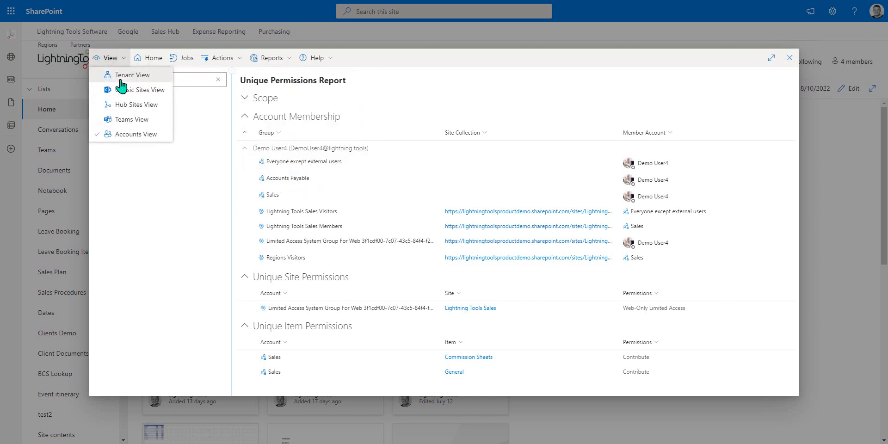
click(121, 81)
click(203, 113)
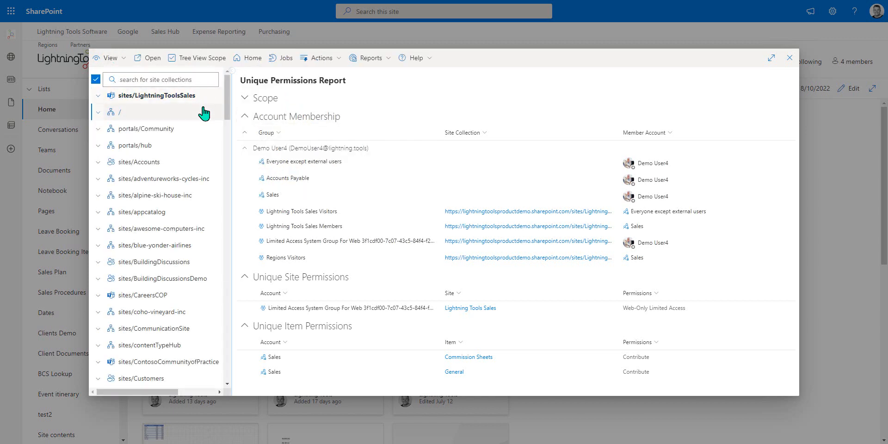
click(203, 113)
click(270, 59)
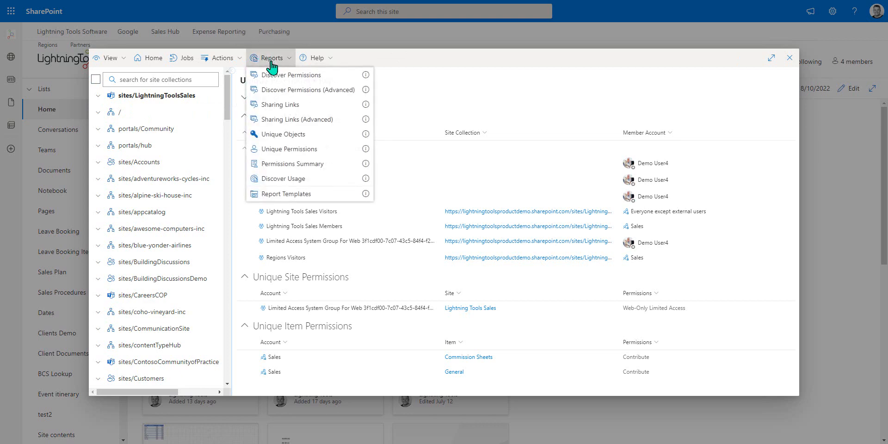
- Close the DeliverPoint window and reopen it from the Lightning Tools Sales site
click(792, 59)
click(873, 33)
click(835, 46)
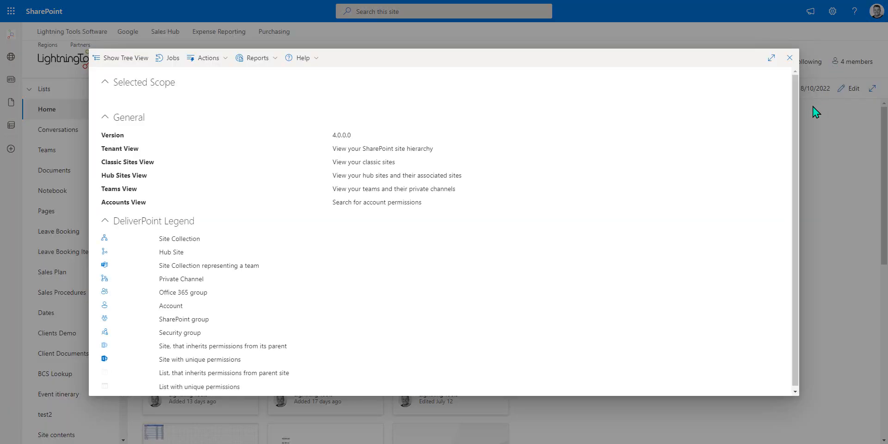
- Generate the My Owned Site Collections report, and close DeliverPoint to return to the site's home page
click(259, 58)
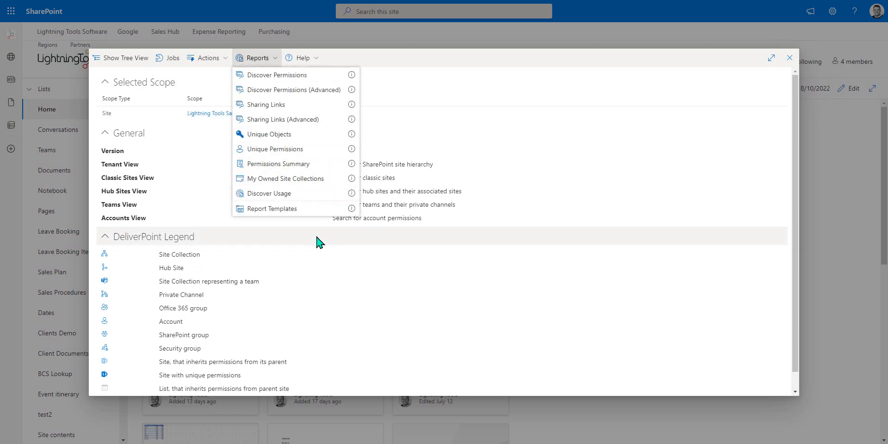
click(250, 180)
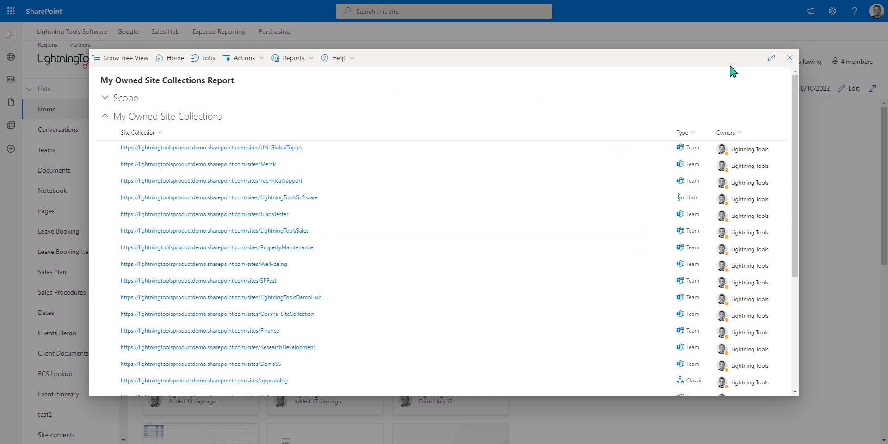
click(790, 58)
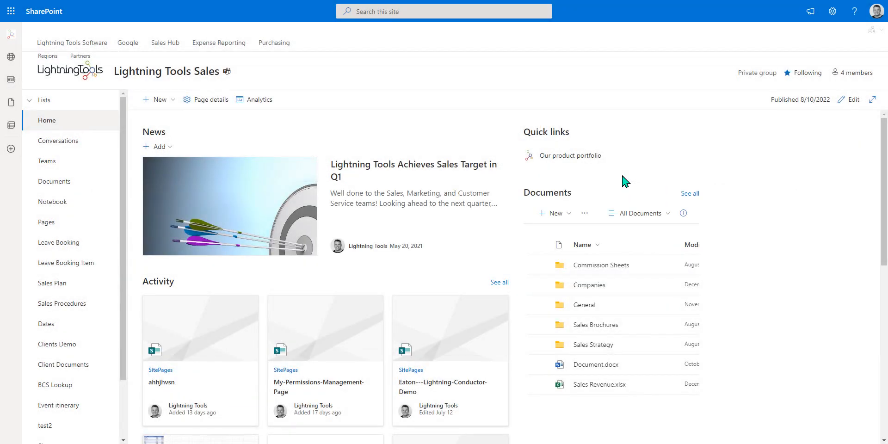